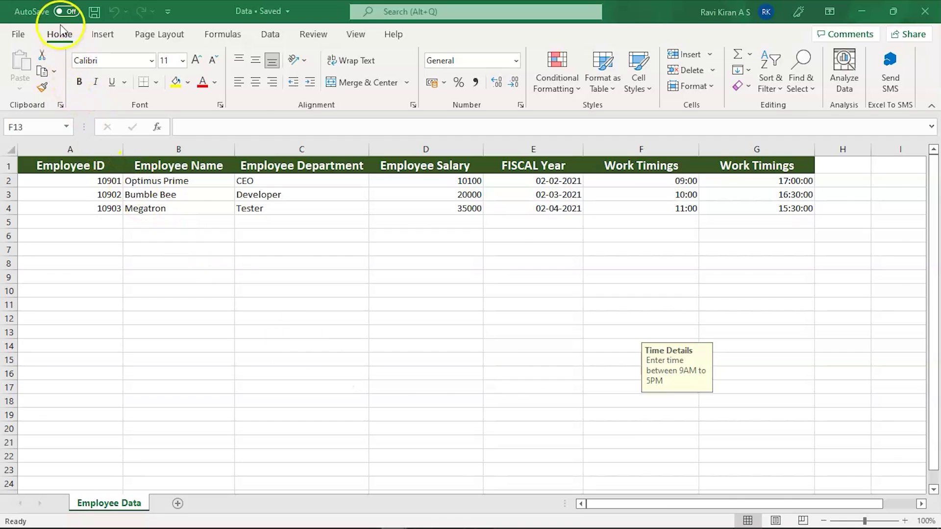
- Try turning on AutoSave, dismiss its sign-in prompt, cancel closing Data, and select E11
{"action": "left_click", "coordinate": [65, 10]}
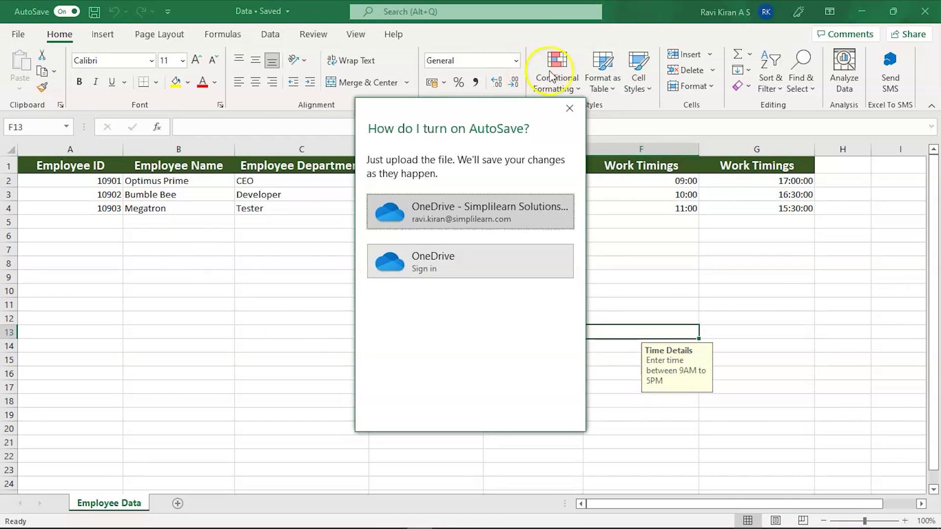
{"action": "left_click", "coordinate": [569, 112]}
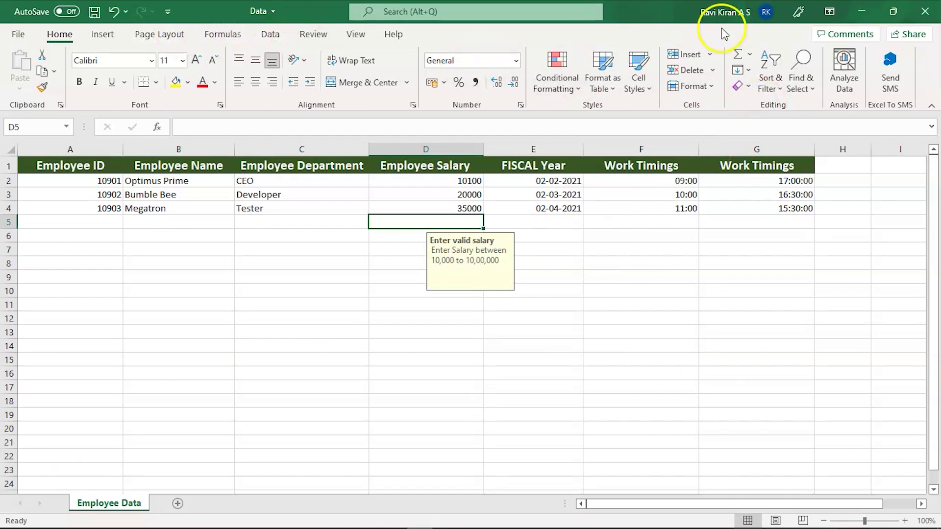
{"action": "left_click", "coordinate": [924, 11]}
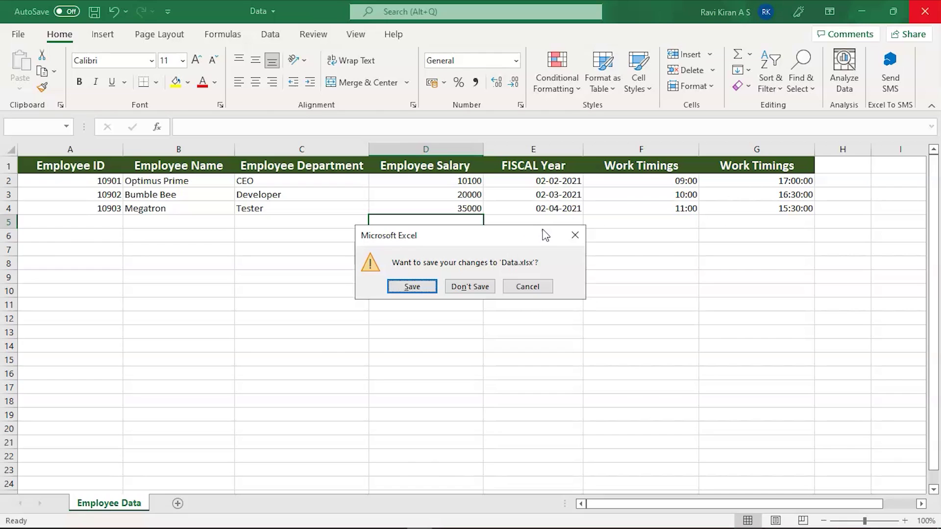
{"action": "left_click", "coordinate": [572, 236]}
{"action": "left_click", "coordinate": [565, 306]}
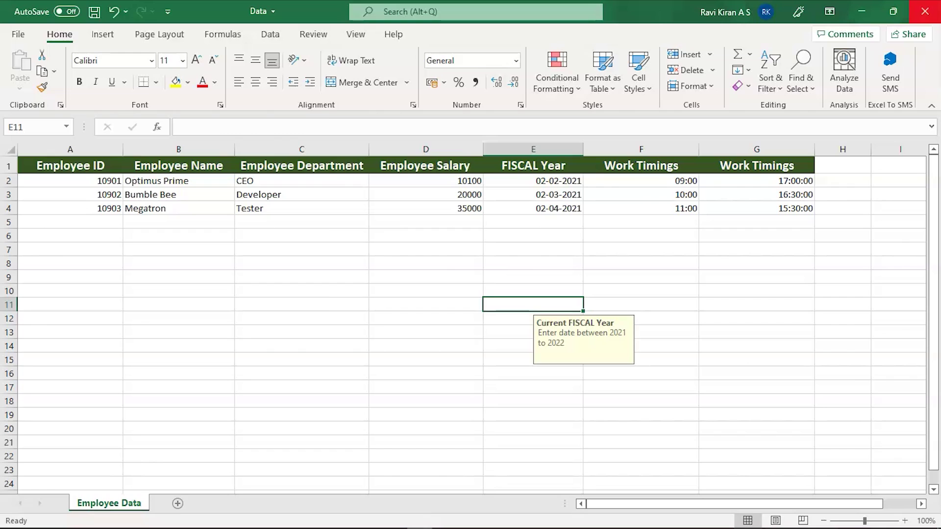
- Force-quit Microsoft Excel from Task Manager and relaunch it to its start screen
{"action": "key", "text": "ctrl+shift+Escape"}
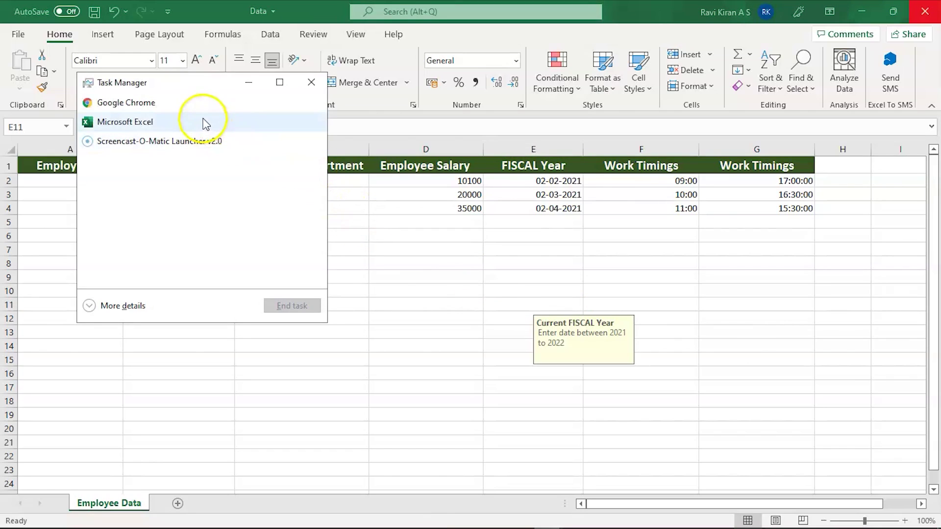
{"action": "left_click", "coordinate": [204, 122]}
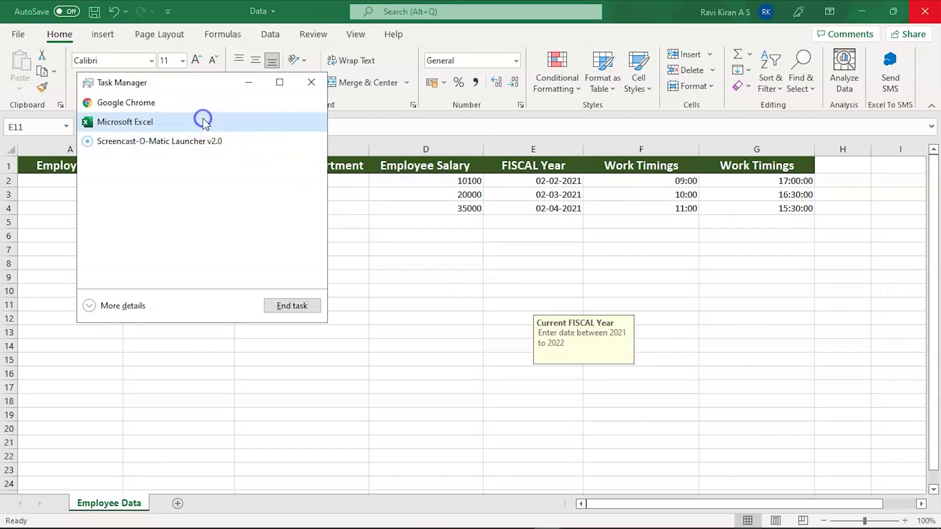
{"action": "left_click", "coordinate": [303, 308]}
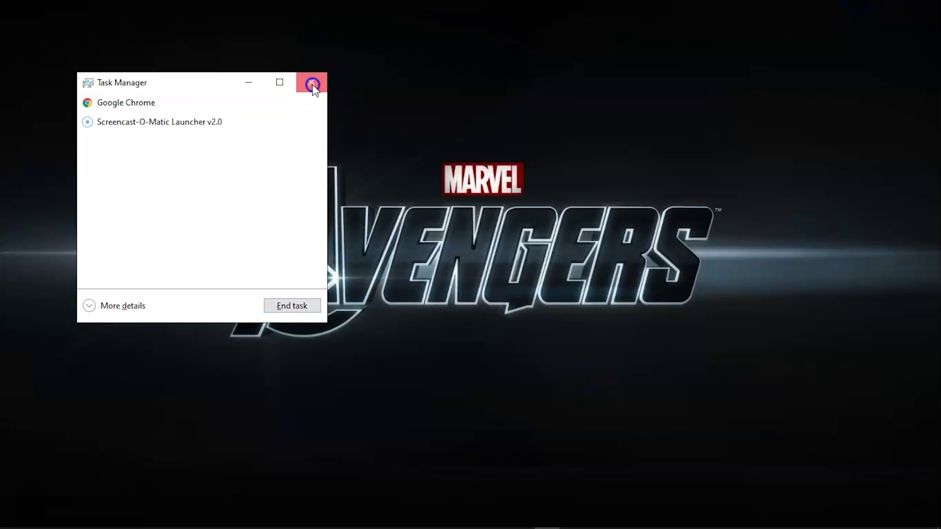
{"action": "left_click", "coordinate": [312, 85]}
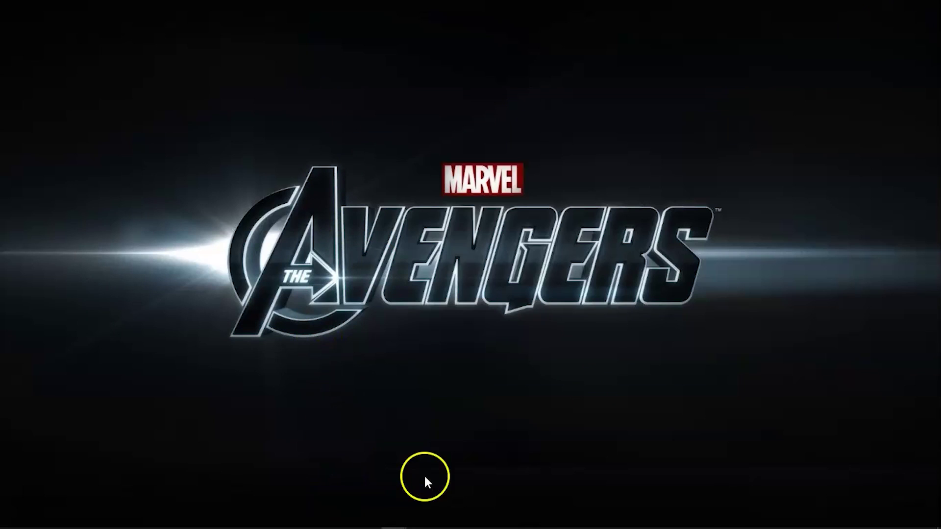
{"action": "left_click", "coordinate": [418, 518]}
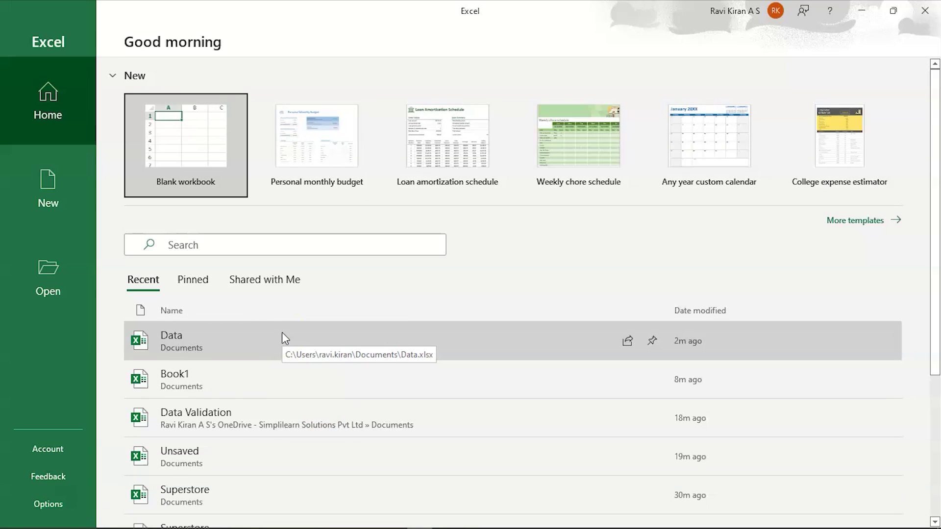
- Reopen Data from Recent, view the recovered Data.xlsx version, and close Document Recovery
{"action": "left_click", "coordinate": [283, 338]}
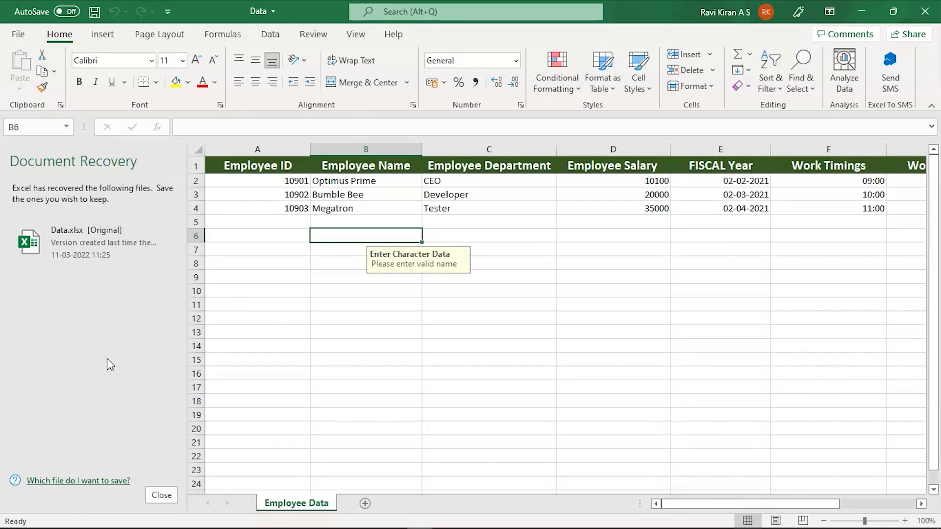
{"action": "left_click", "coordinate": [93, 255]}
{"action": "left_click", "coordinate": [157, 494]}
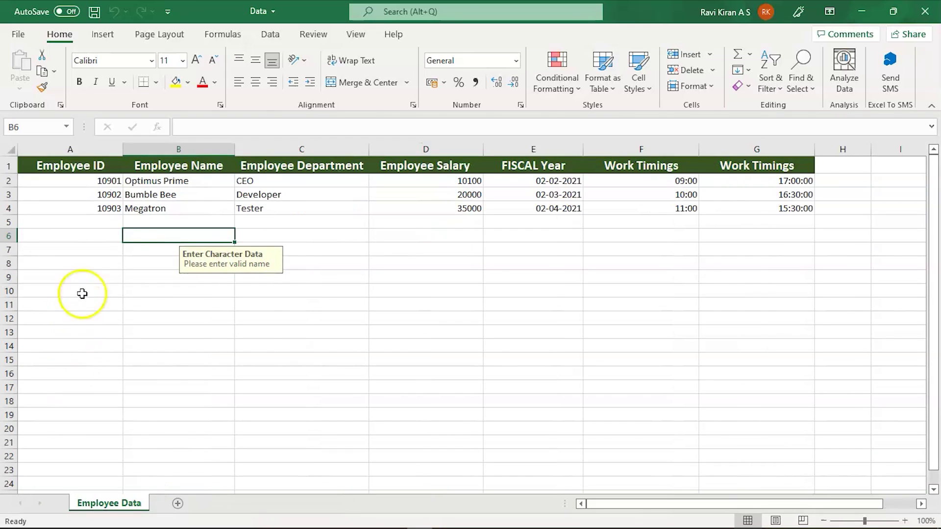
- Delete ID 10903 from A4 and the employee name from B3, then bring up Task Manager
{"action": "left_click", "coordinate": [72, 206]}
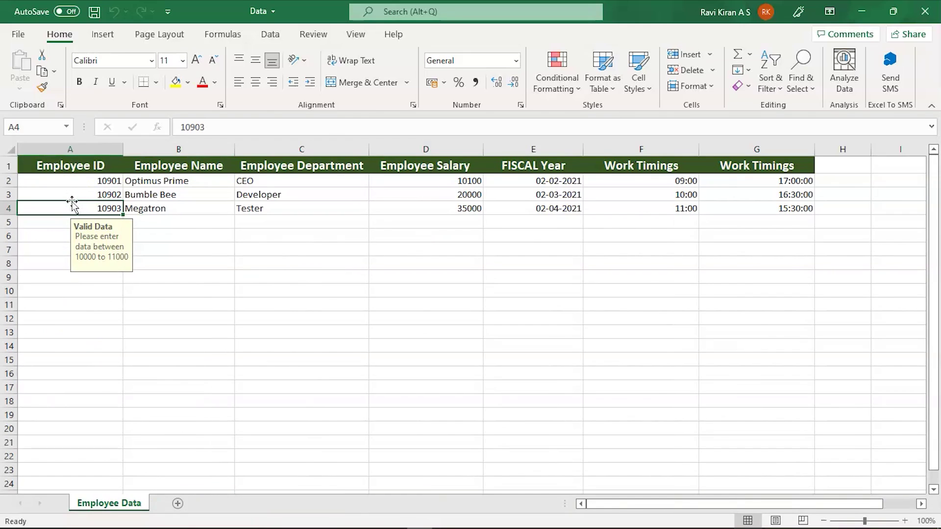
{"action": "key", "text": "Delete"}
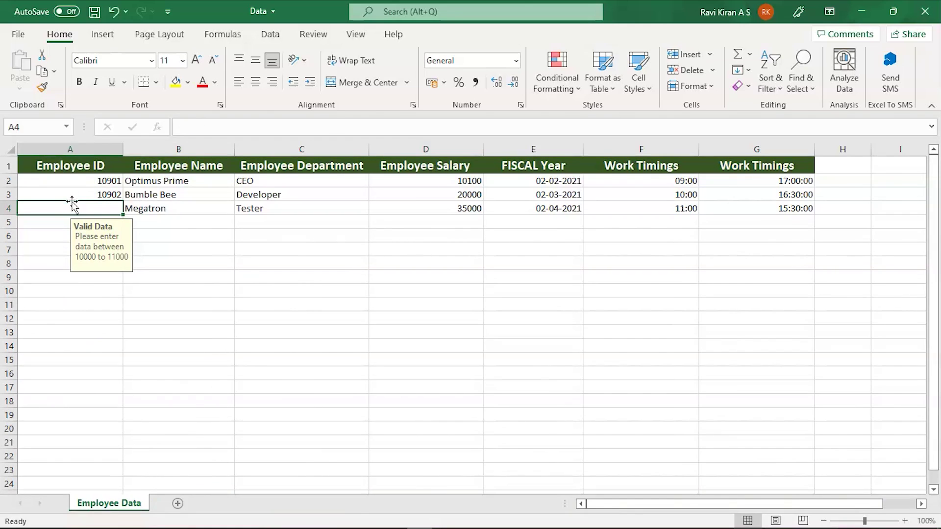
{"action": "left_click", "coordinate": [147, 194]}
{"action": "key", "text": "Delete"}
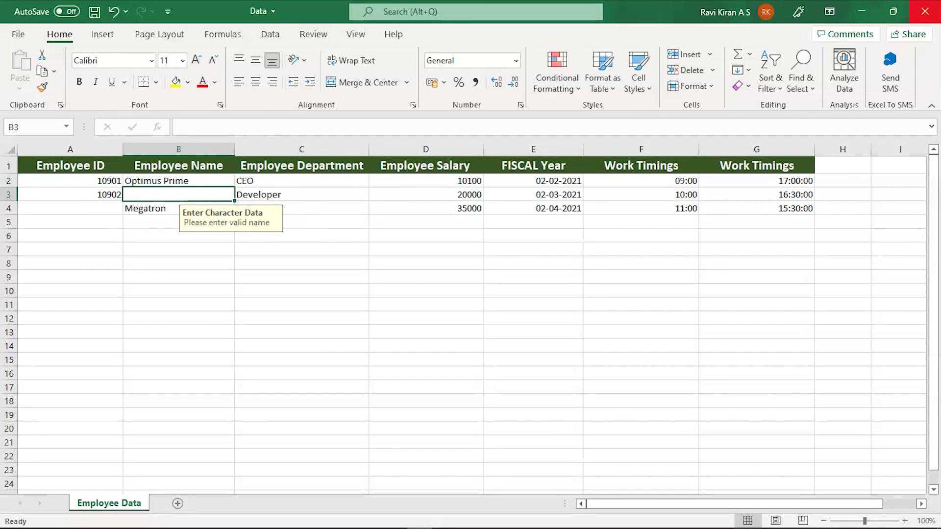
{"action": "key", "text": "alt"}
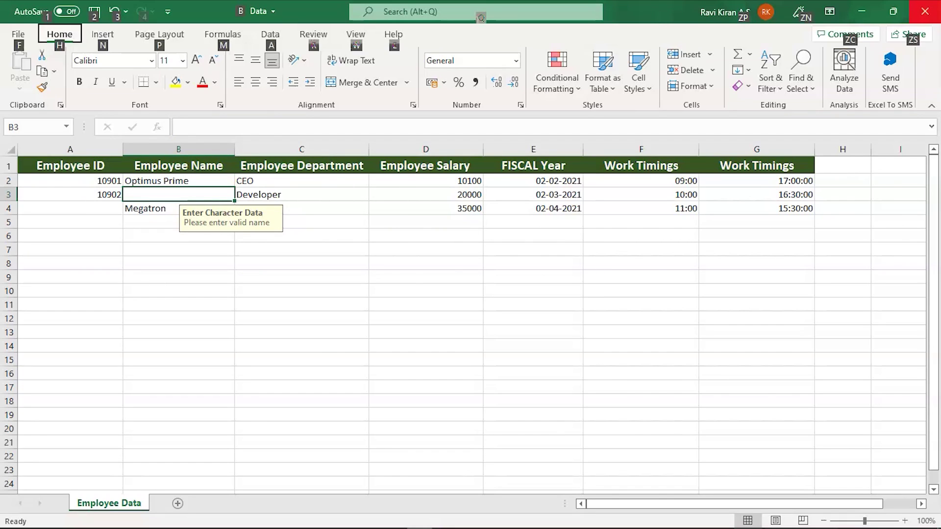
{"action": "key", "text": "ctrl+shift+Escape"}
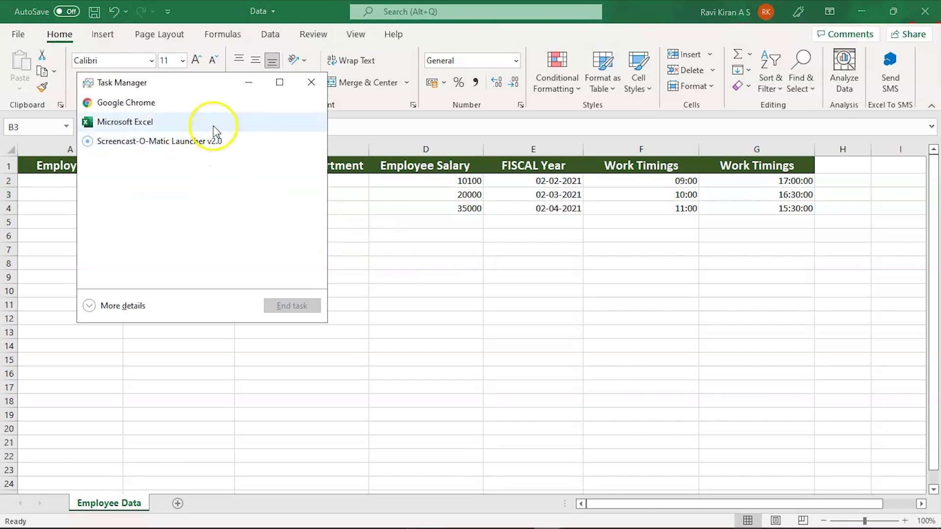
- End Excel in Task Manager without saving, relaunch it, and reopen Data from Recent
{"action": "left_click", "coordinate": [215, 127]}
{"action": "left_click", "coordinate": [292, 305]}
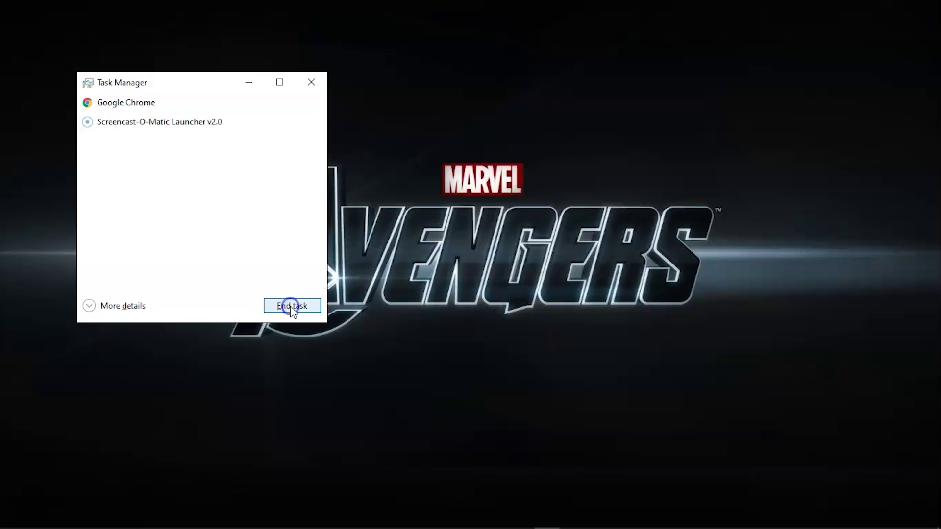
{"action": "left_click", "coordinate": [310, 83]}
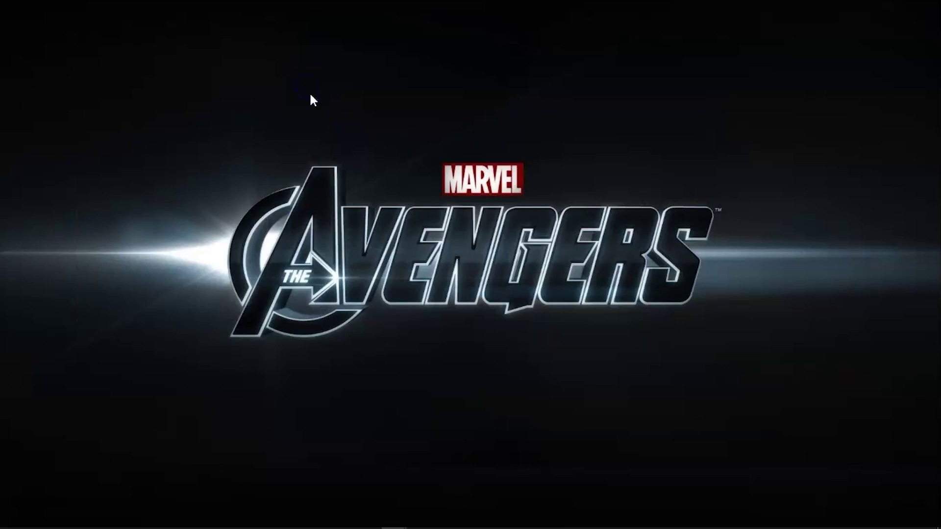
{"action": "left_click", "coordinate": [419, 519]}
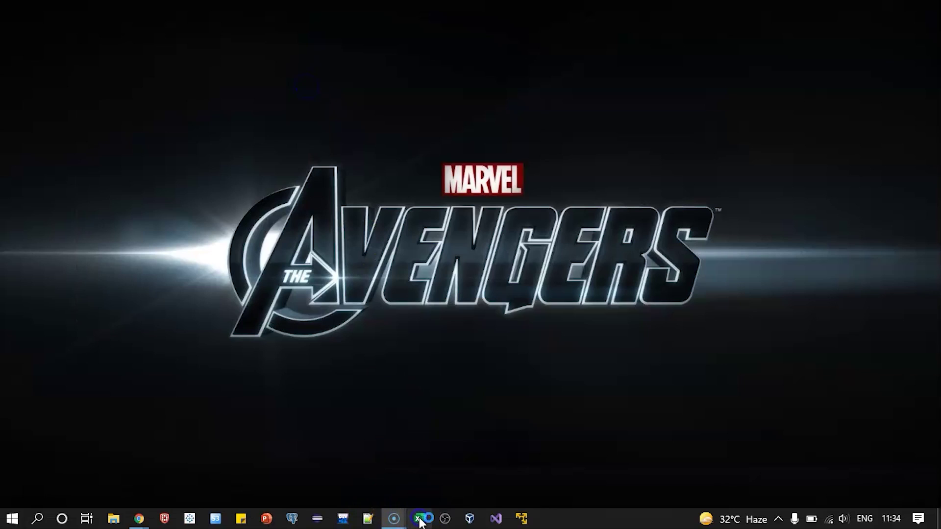
{"action": "left_click", "coordinate": [266, 334]}
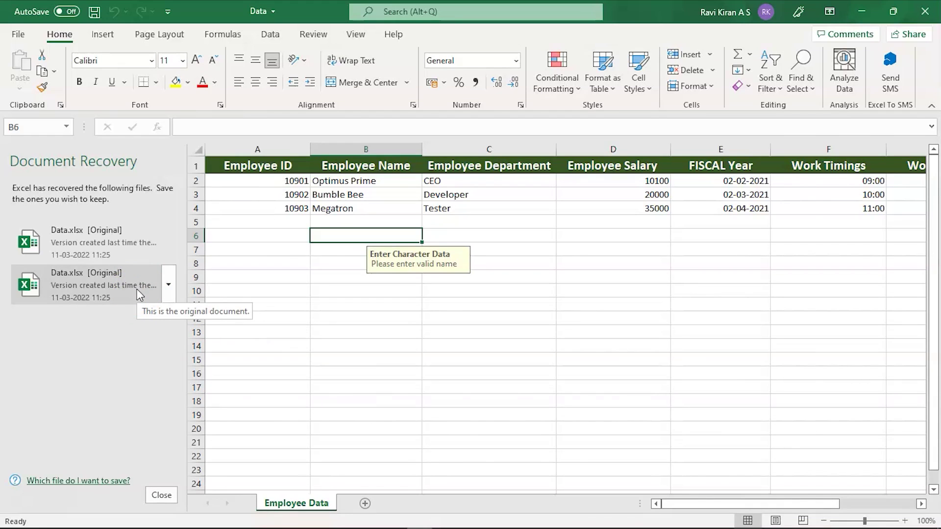
- Save the second recovered Data.xlsx version over the existing Data.xlsx, then close the recovery pane
{"action": "left_click", "coordinate": [137, 289]}
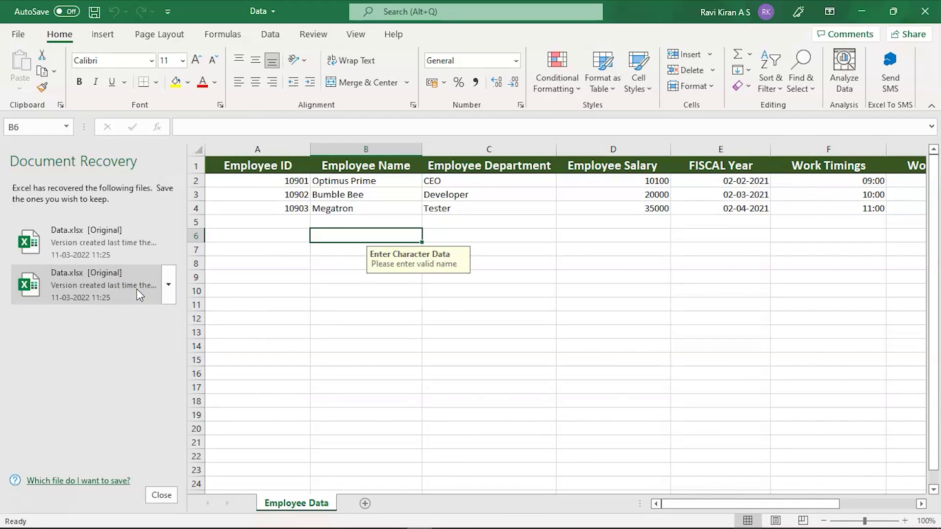
{"action": "left_click", "coordinate": [151, 273]}
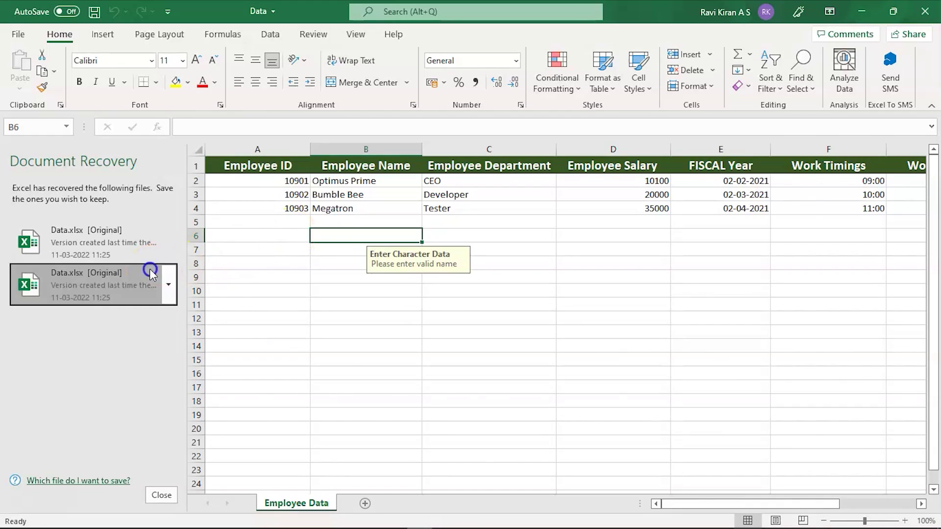
{"action": "left_click", "coordinate": [150, 272]}
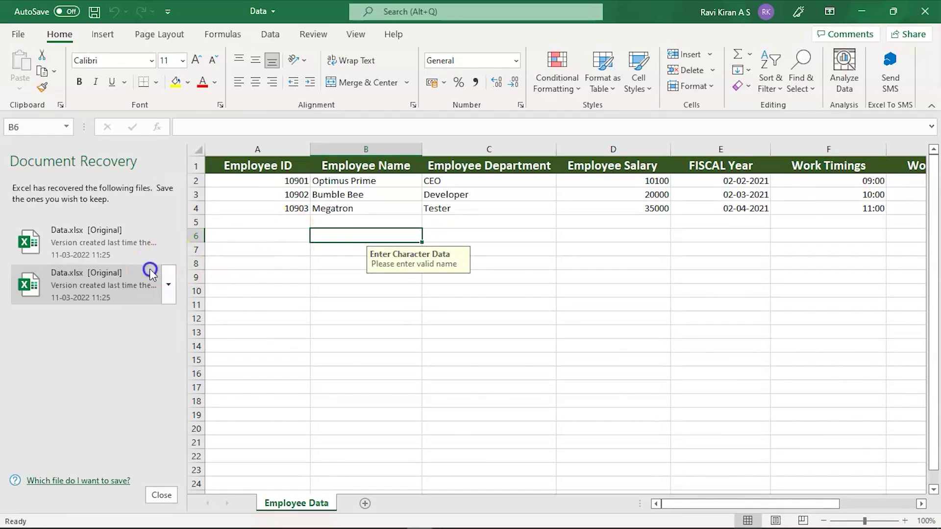
{"action": "left_click", "coordinate": [169, 284]}
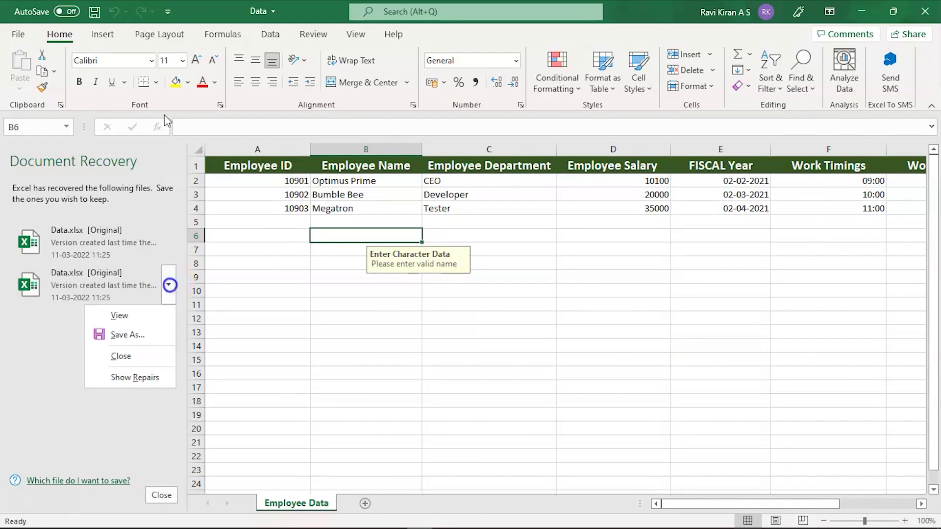
{"action": "left_click", "coordinate": [137, 333]}
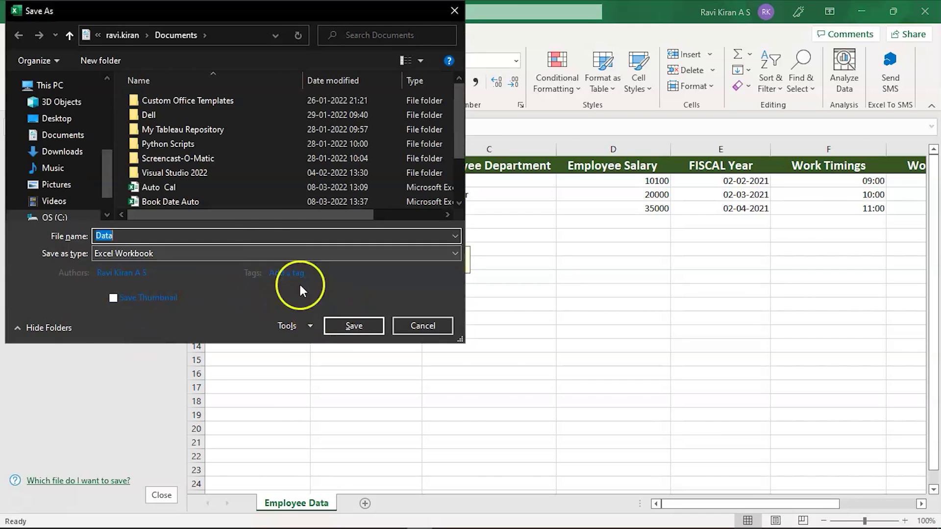
{"action": "left_click", "coordinate": [352, 326]}
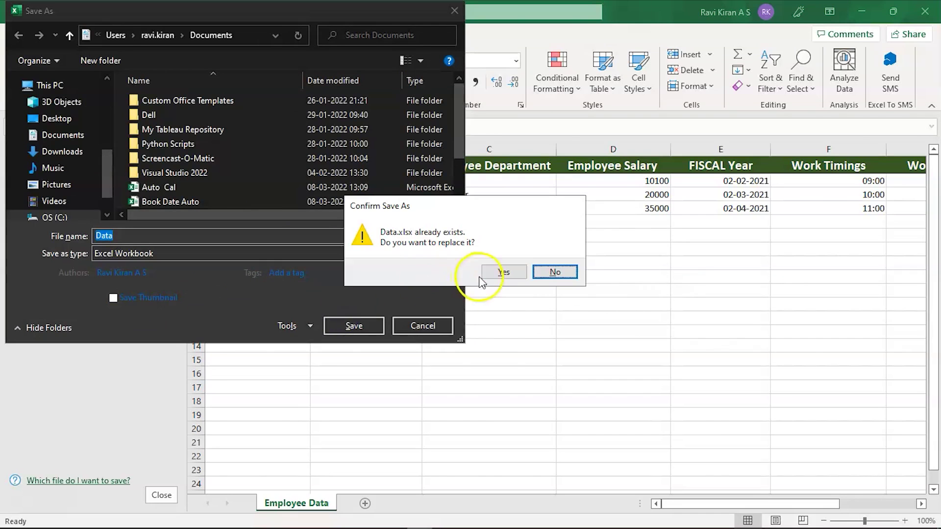
{"action": "left_click", "coordinate": [499, 272]}
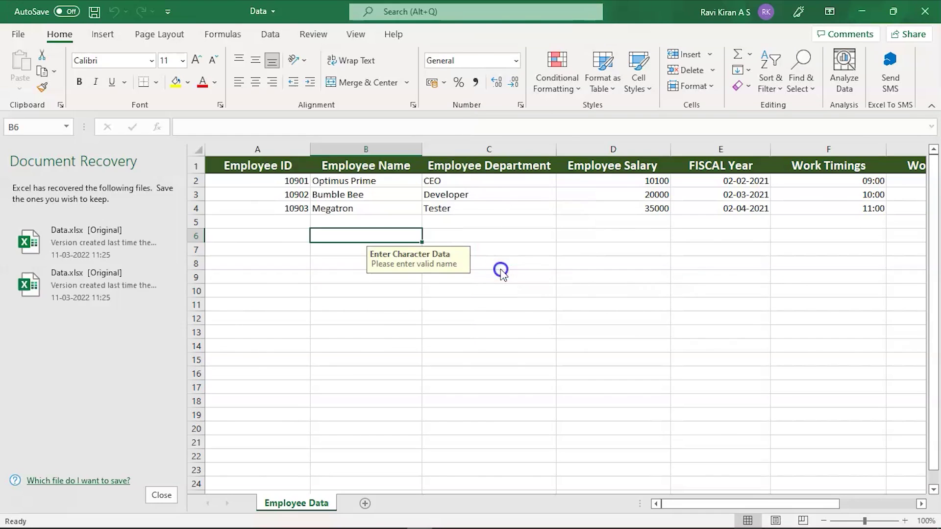
{"action": "left_click", "coordinate": [161, 496]}
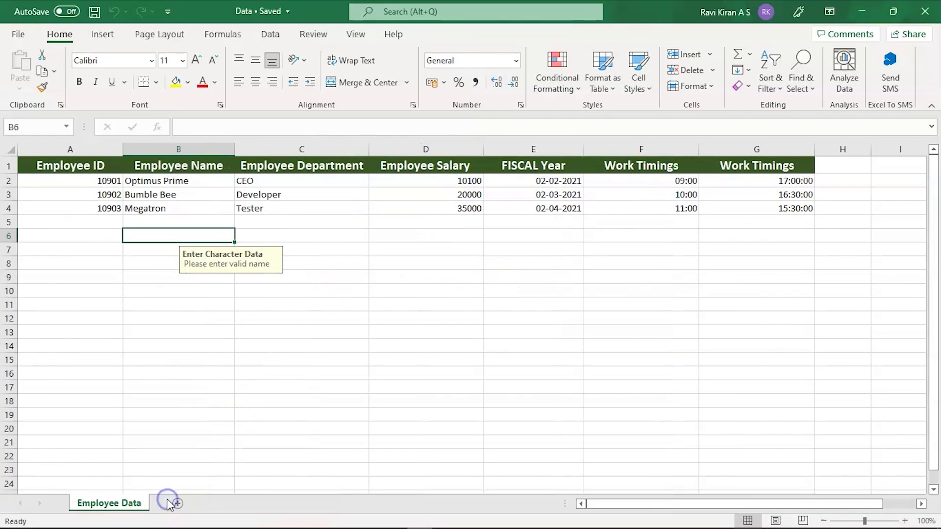
{"action": "left_click", "coordinate": [20, 34]}
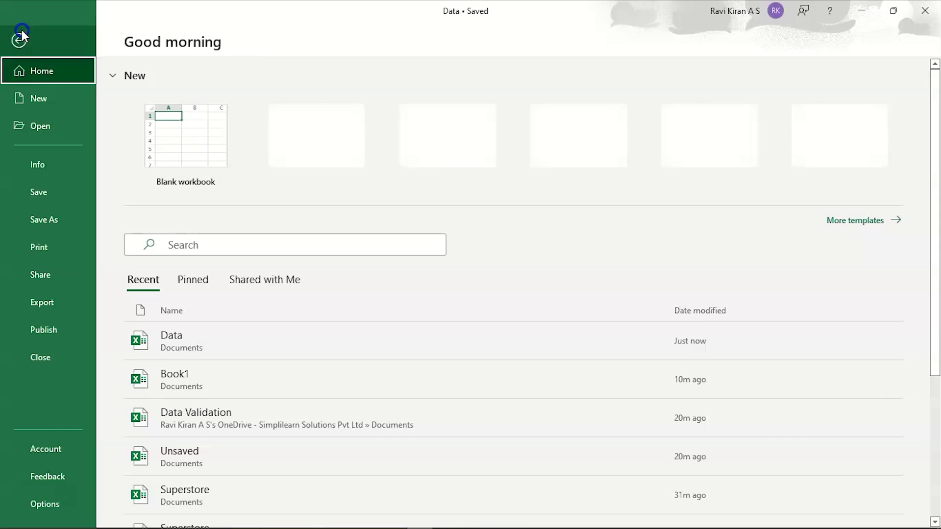
{"action": "left_click", "coordinate": [44, 126]}
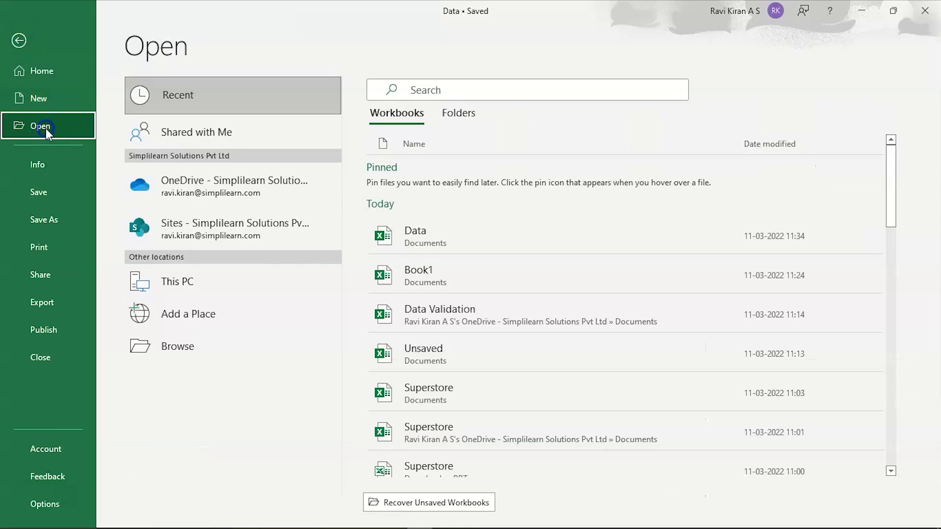
{"action": "left_click", "coordinate": [389, 509]}
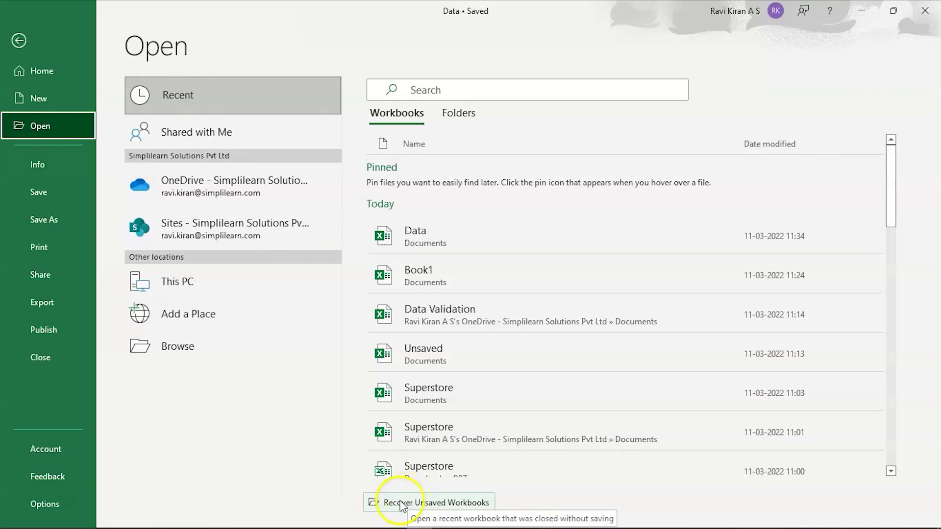
{"action": "left_click", "coordinate": [405, 506]}
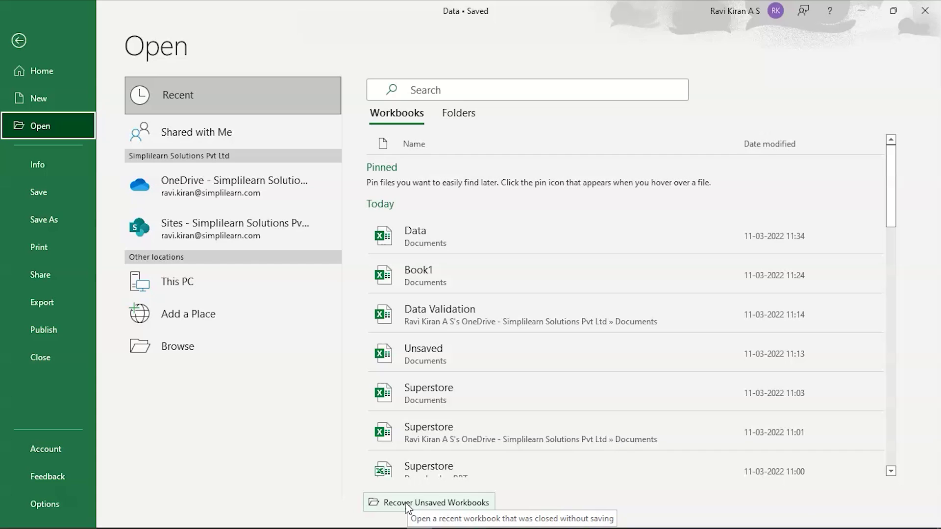
{"action": "left_click", "coordinate": [407, 503]}
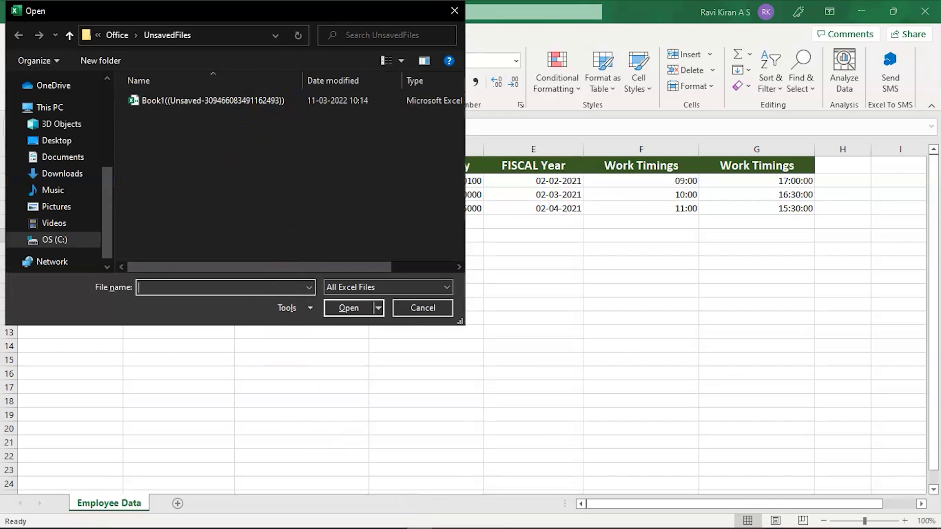
{"action": "left_click", "coordinate": [406, 305]}
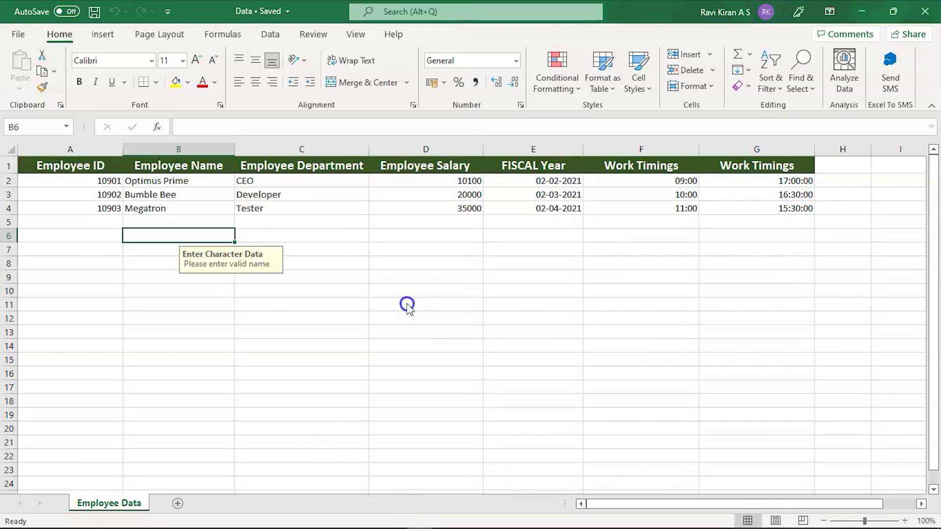
{"action": "left_click", "coordinate": [19, 37]}
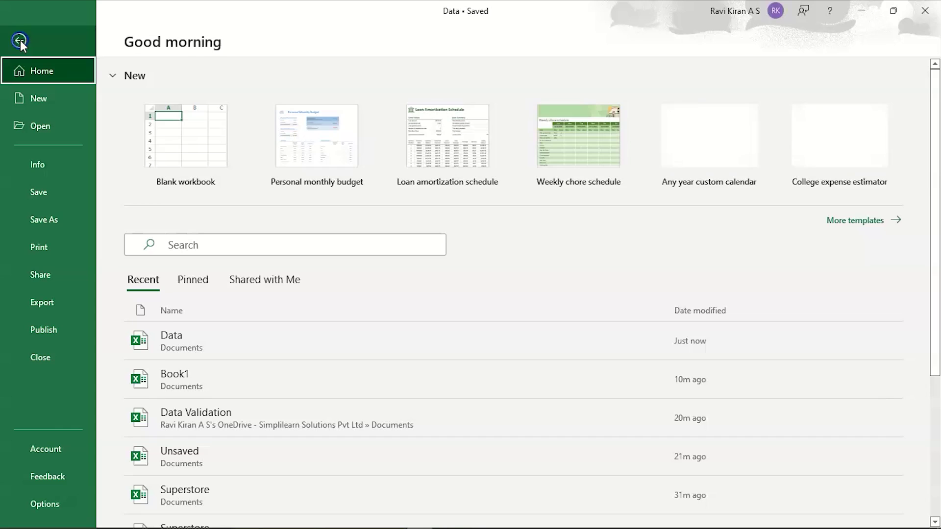
{"action": "left_click", "coordinate": [34, 165]}
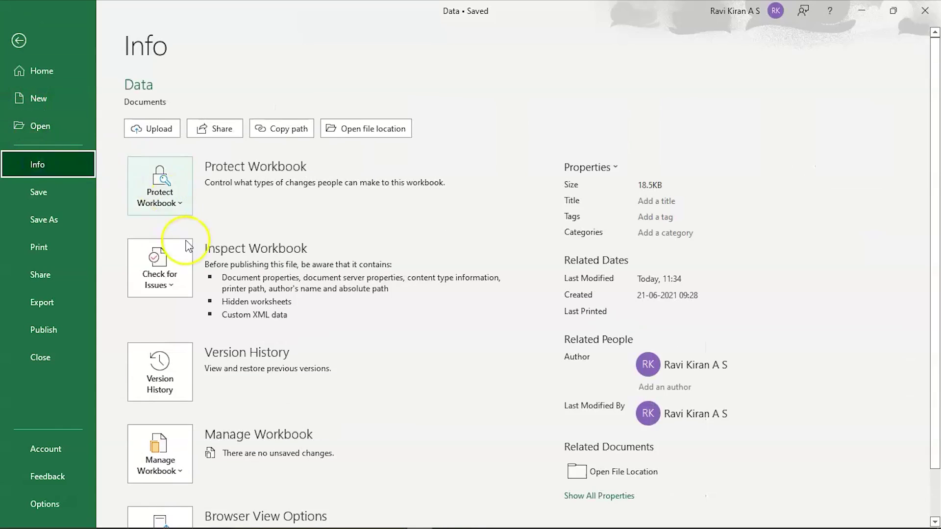
{"action": "scroll", "coordinate": [160, 392], "scroll_direction": "down", "scroll_amount": 1}
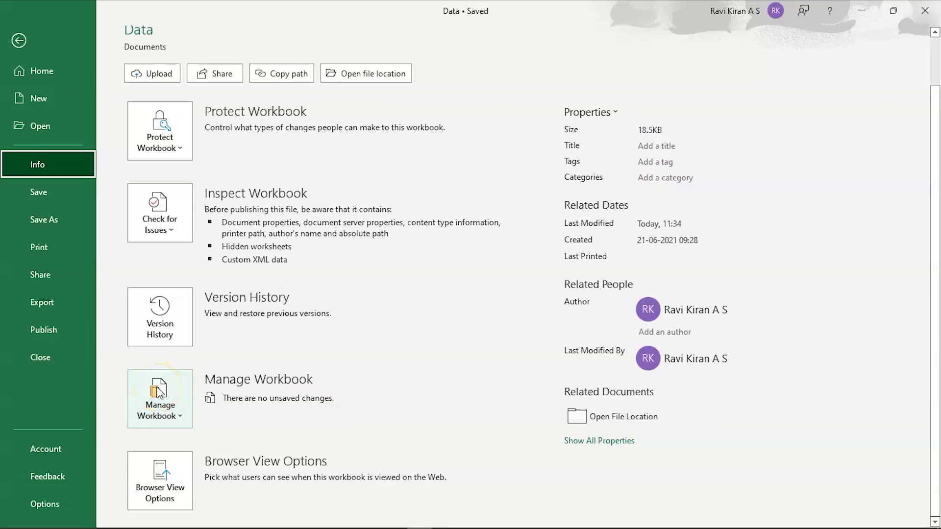
{"action": "left_click", "coordinate": [158, 392]}
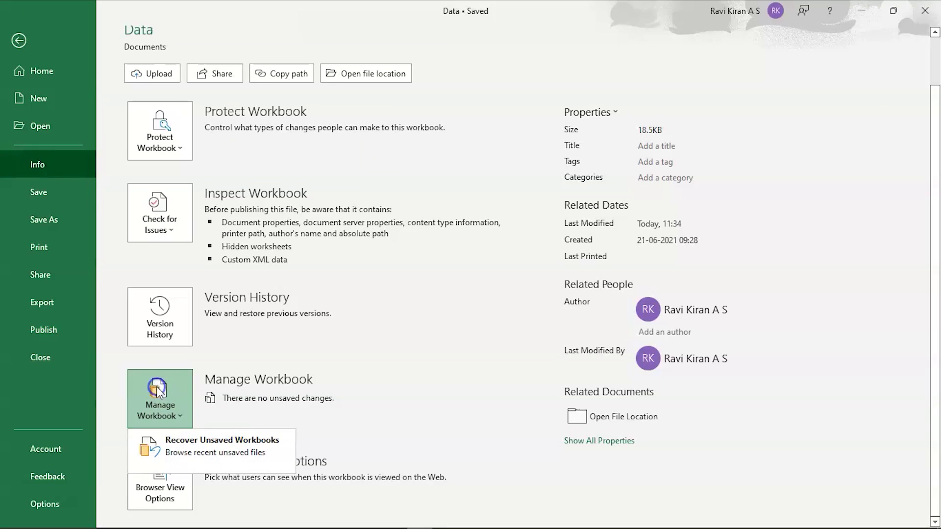
{"action": "left_click", "coordinate": [178, 446]}
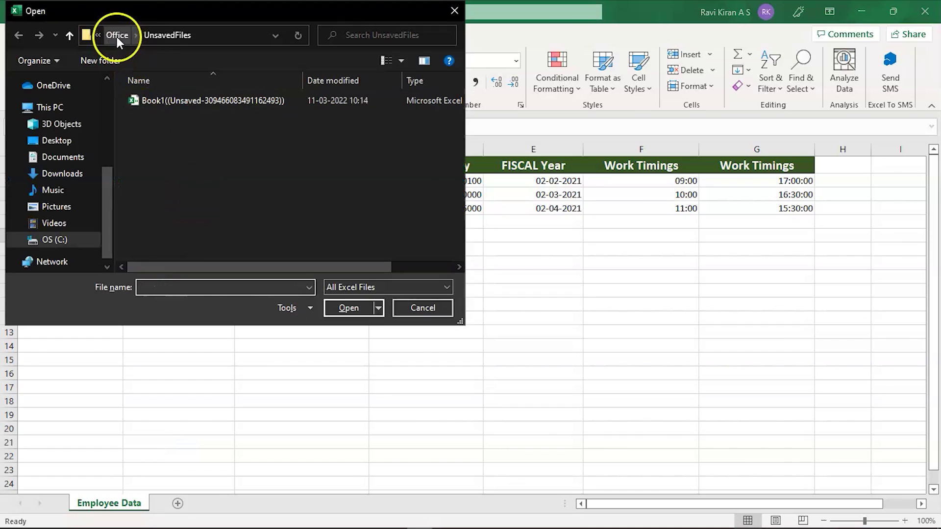
{"action": "left_click", "coordinate": [154, 36]}
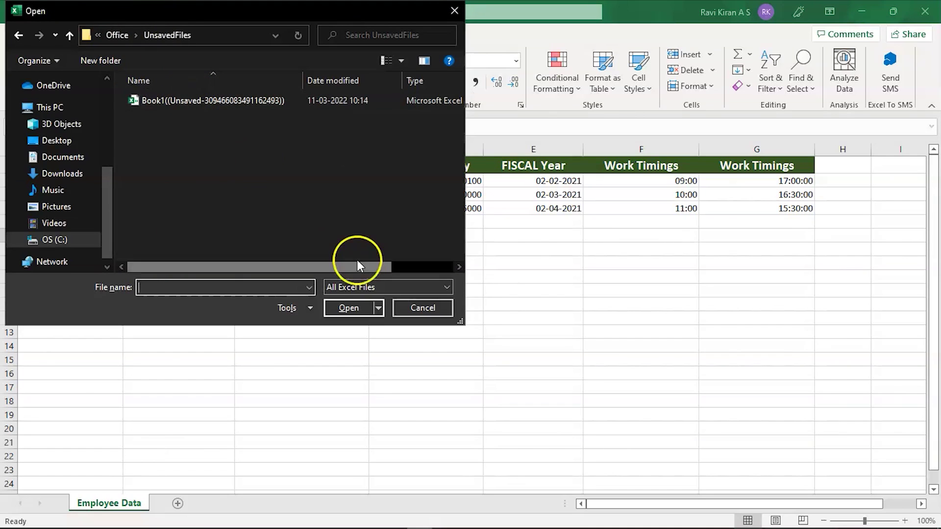
{"action": "left_click", "coordinate": [402, 306]}
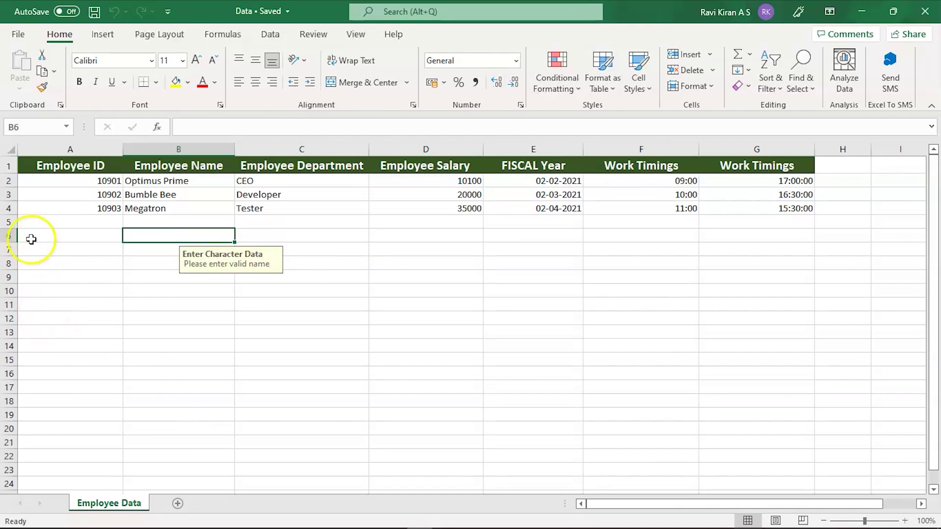
- Open Recover Unsaved Workbooks from File > Info > Manage Workbook to show Book1
{"action": "left_click", "coordinate": [18, 34]}
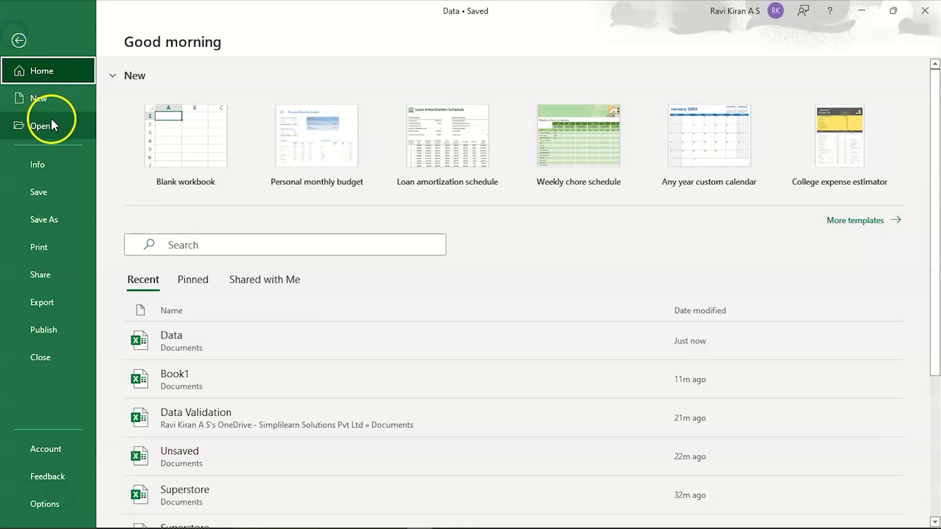
{"action": "left_click", "coordinate": [48, 163]}
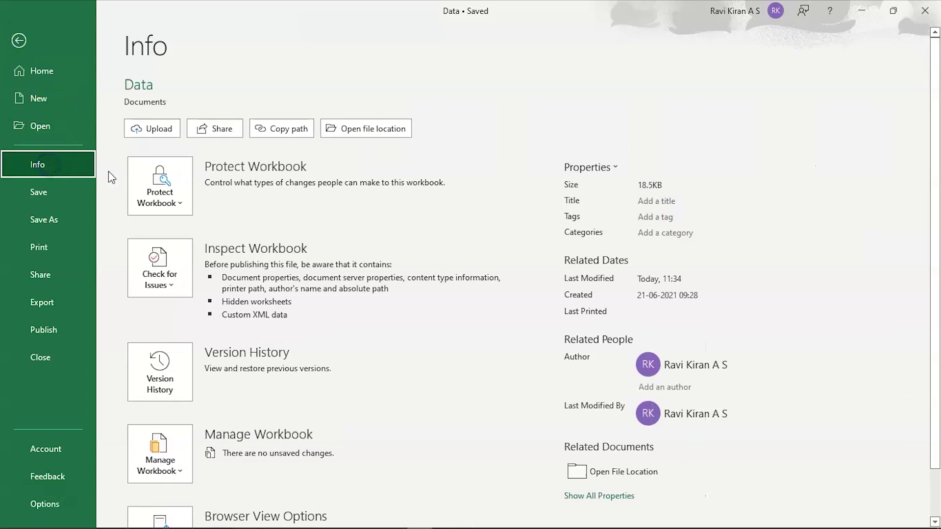
{"action": "left_click", "coordinate": [162, 458]}
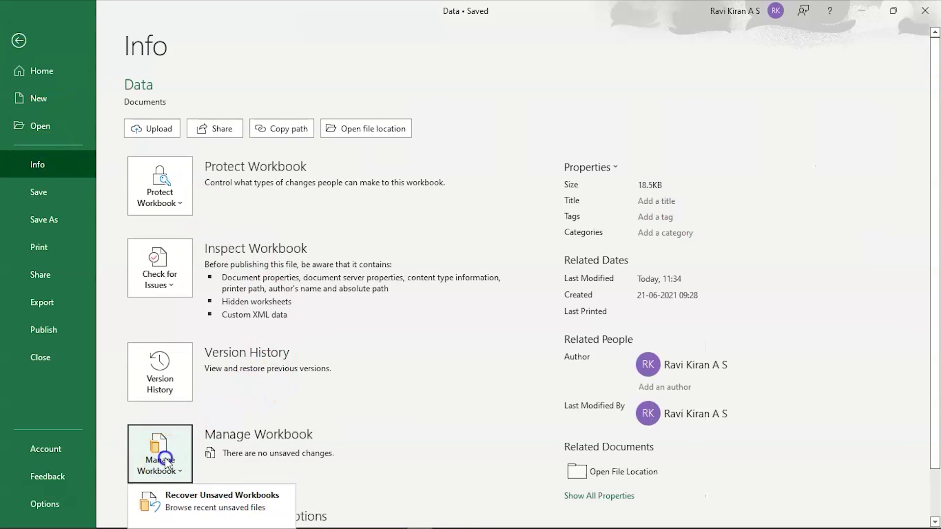
{"action": "left_click", "coordinate": [188, 501]}
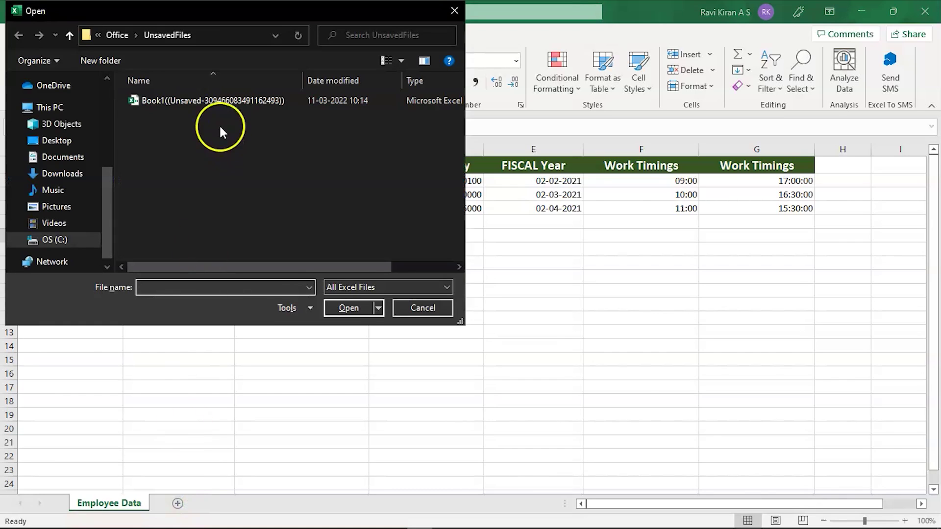